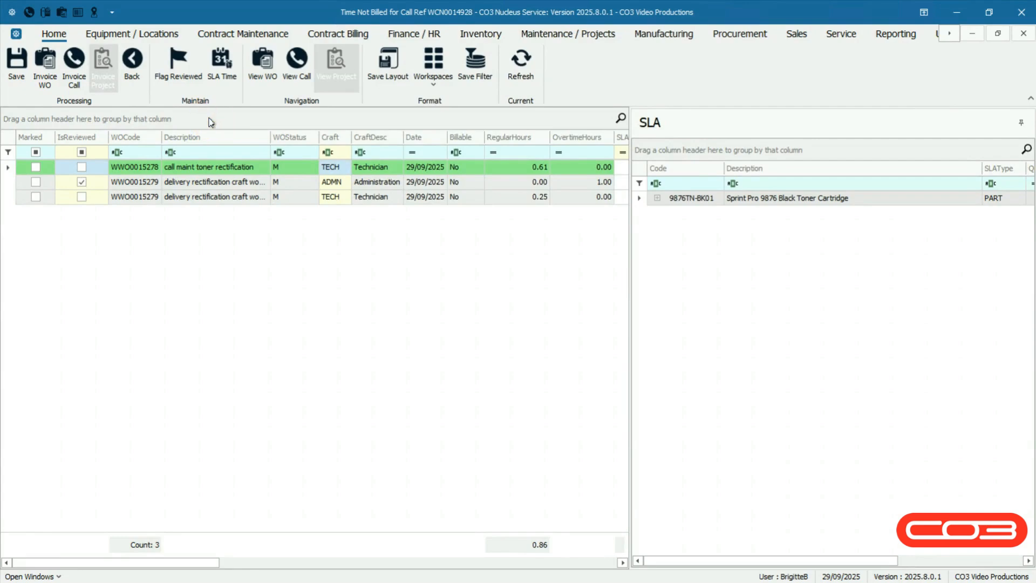
Step: Examine the work order time lines of the call, including the toner rectification line's regular hours and the column totals
left_click(694, 128)
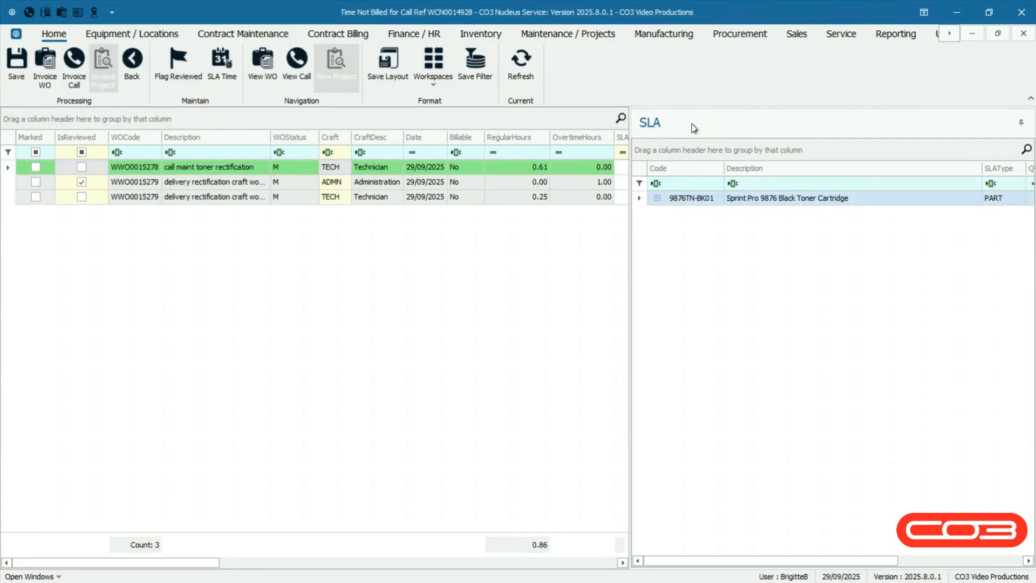
left_click(11, 172)
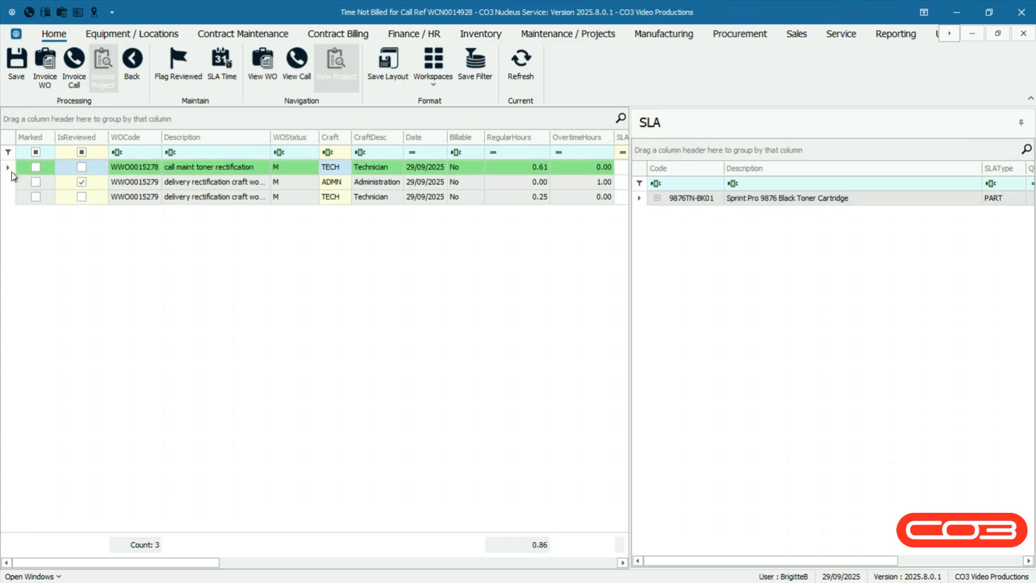
left_click(518, 167)
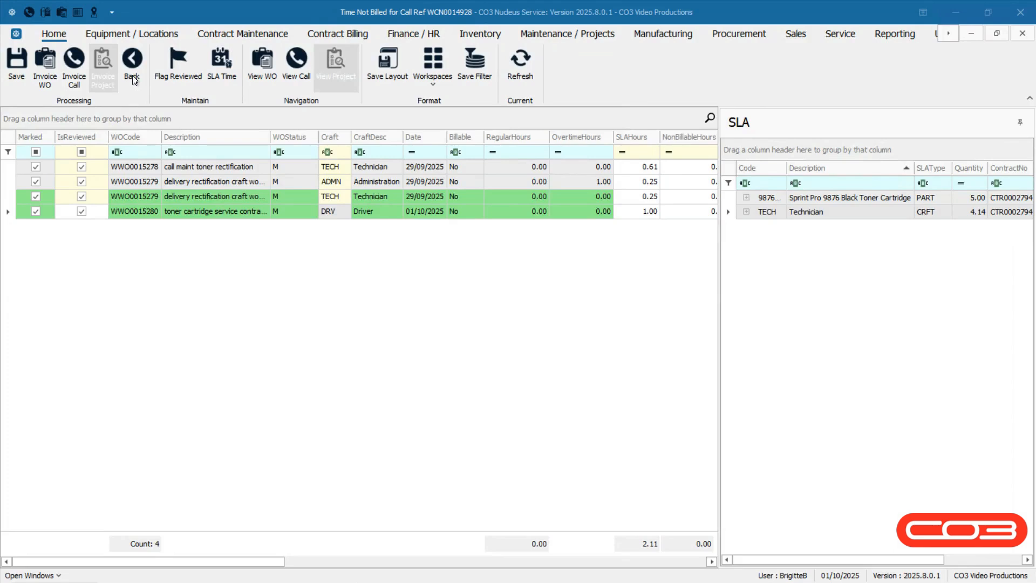
left_click(133, 79)
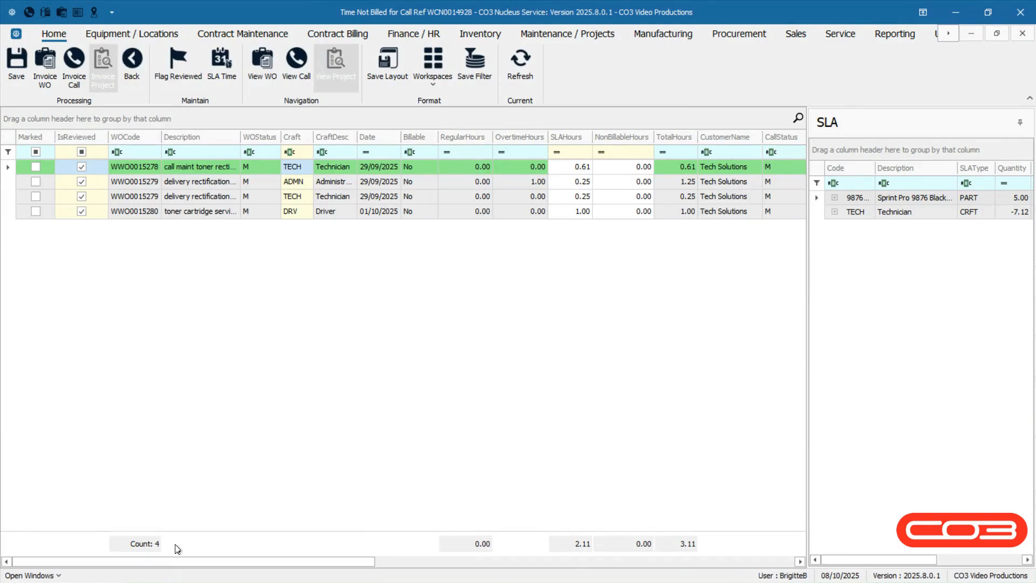
left_click(500, 543)
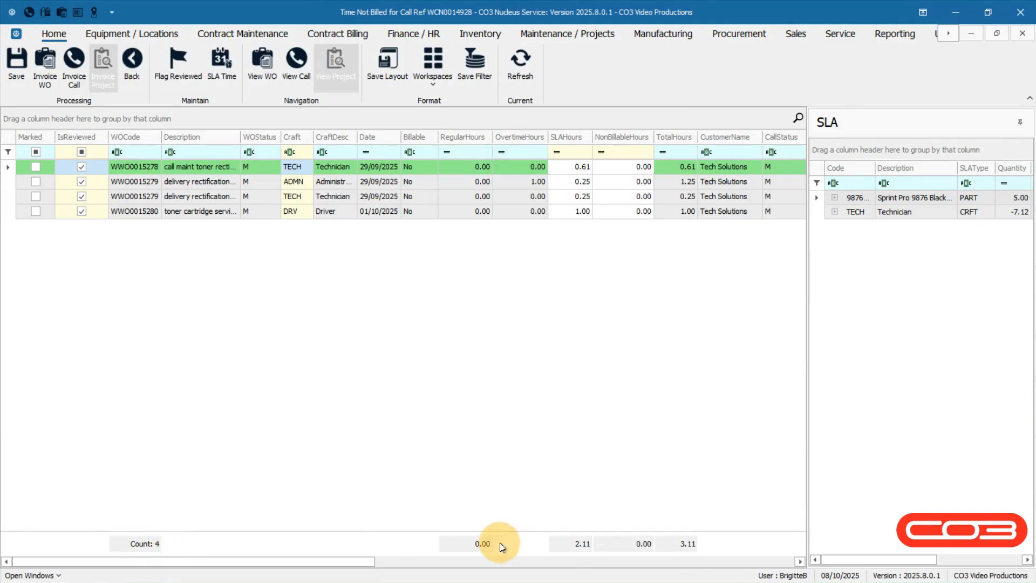
left_click(545, 541)
left_click(705, 544)
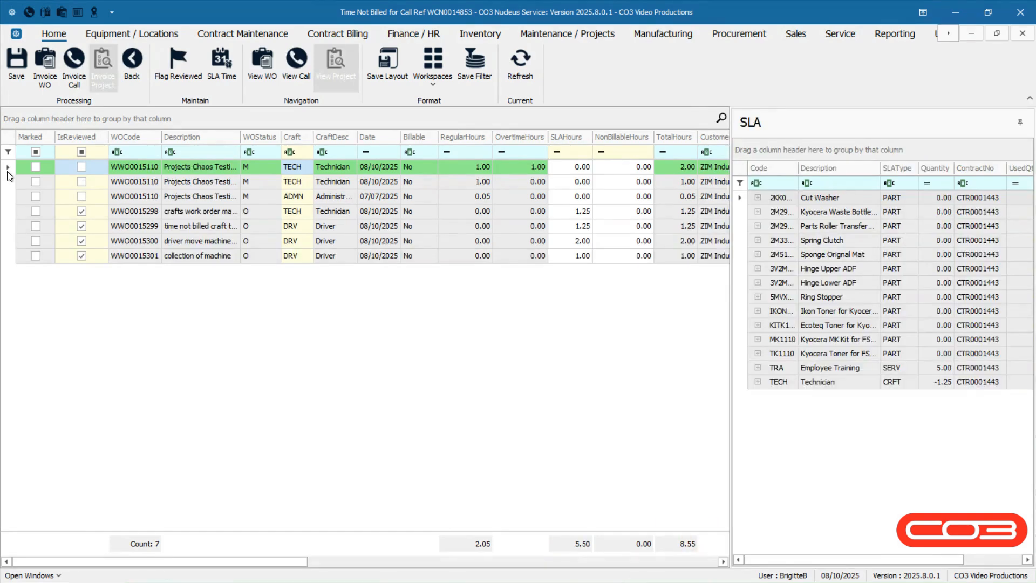
Step: On the first technician time line, set the SLA hours to 0.5 and the non-billable hours to 0.5
left_click(8, 174)
left_click(457, 166)
left_click(568, 168)
double_click(568, 168)
type("0.5")
key("Tab")
type("0.5")
key("Tab")
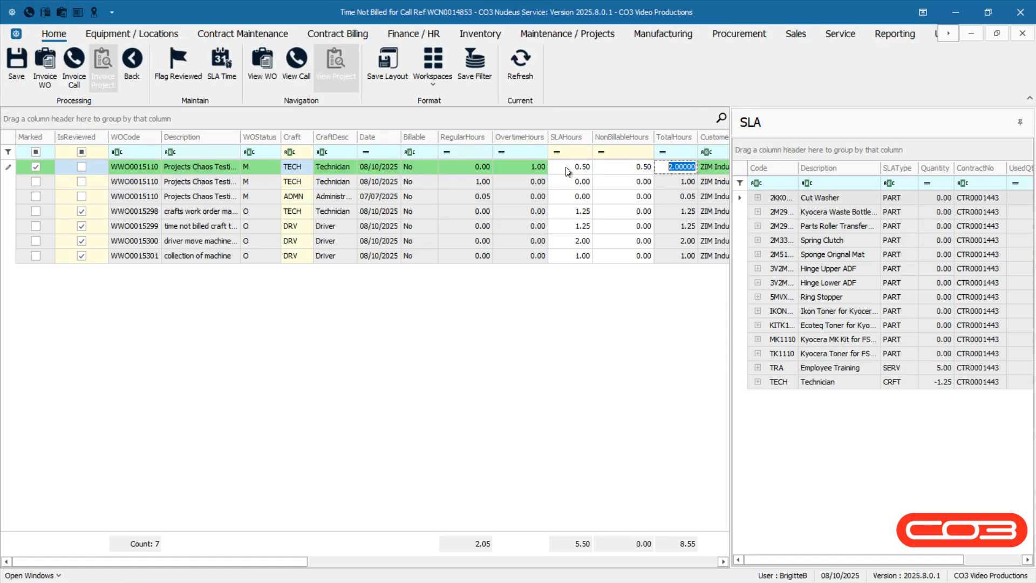
Step: Examine the Technician and Employee Training entries in the contract's SLA list
left_click(784, 129)
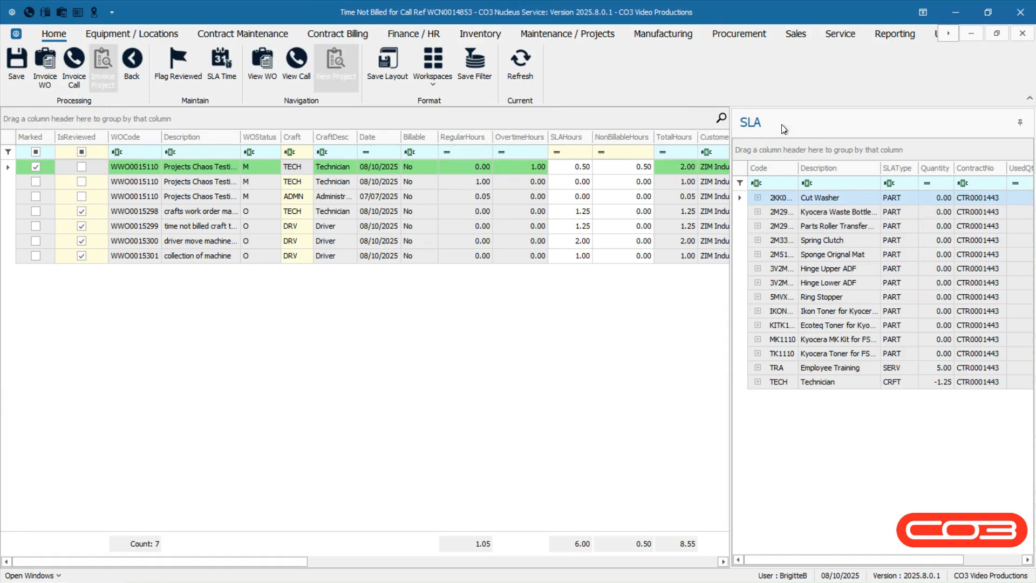
left_click(739, 384)
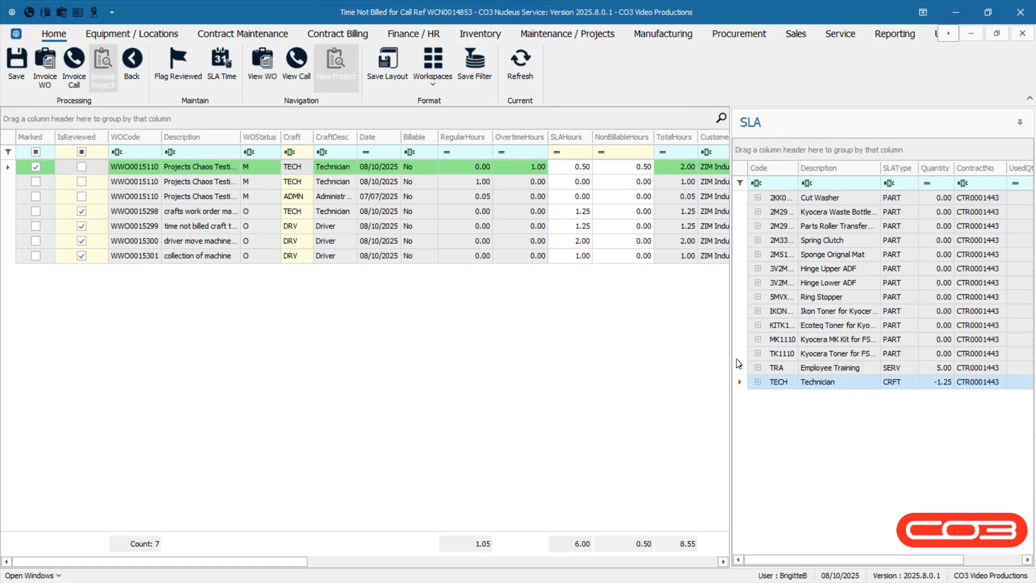
left_click(740, 368)
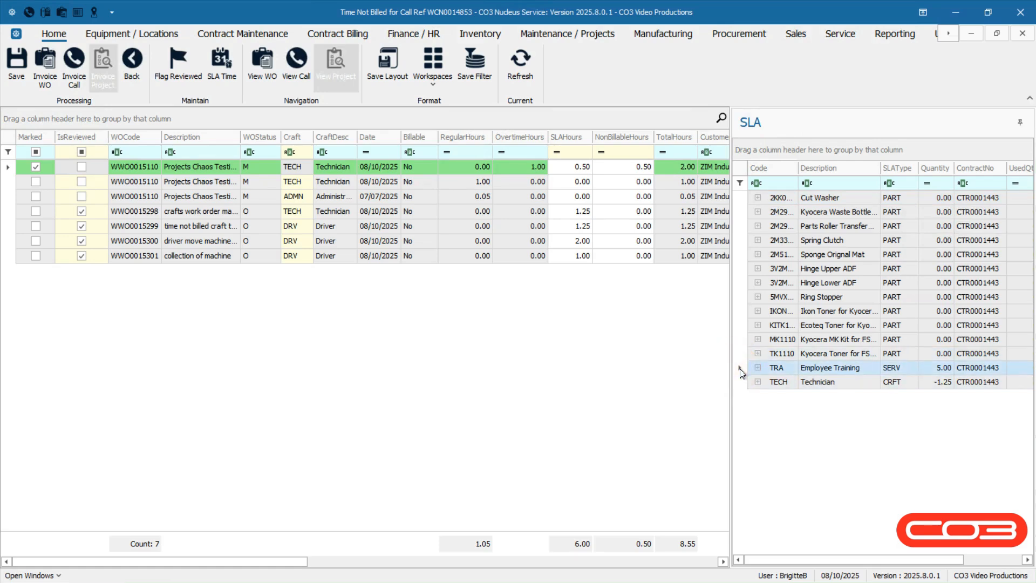
left_click(743, 383)
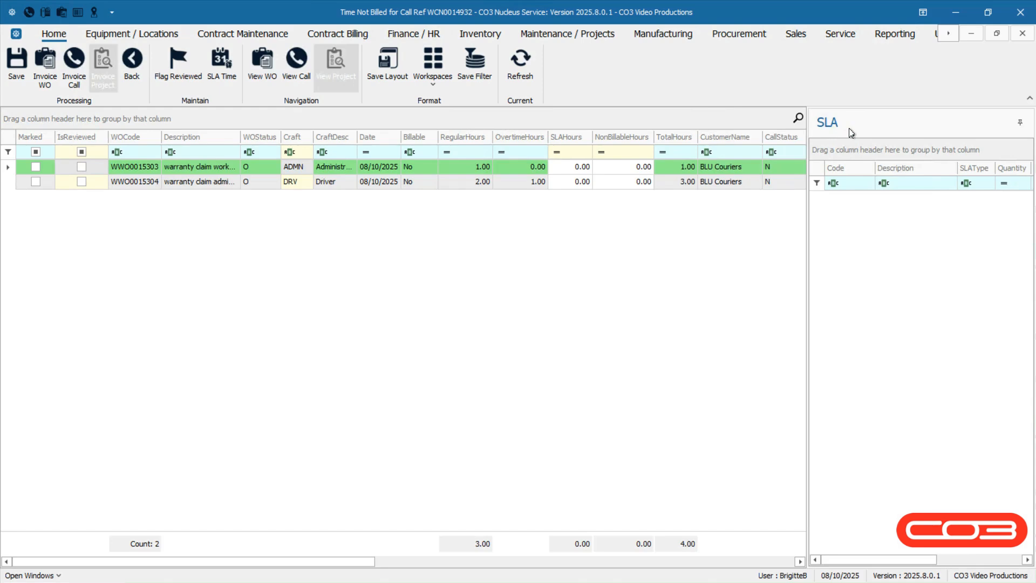
Step: Examine the hours columns and billable status of the two warranty claim lines for BLU Couriers
left_click(469, 124)
left_click(620, 127)
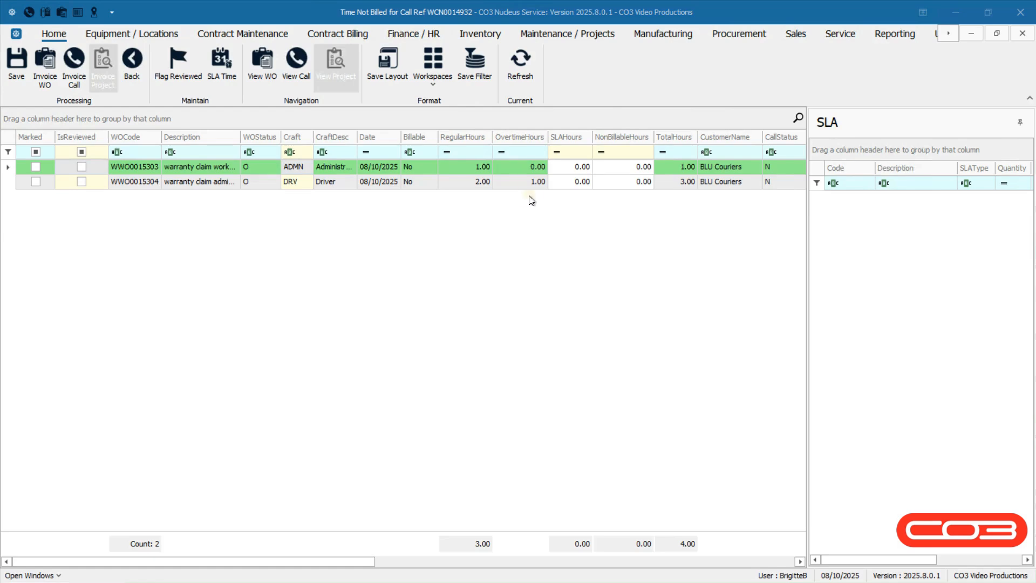
left_click(531, 201)
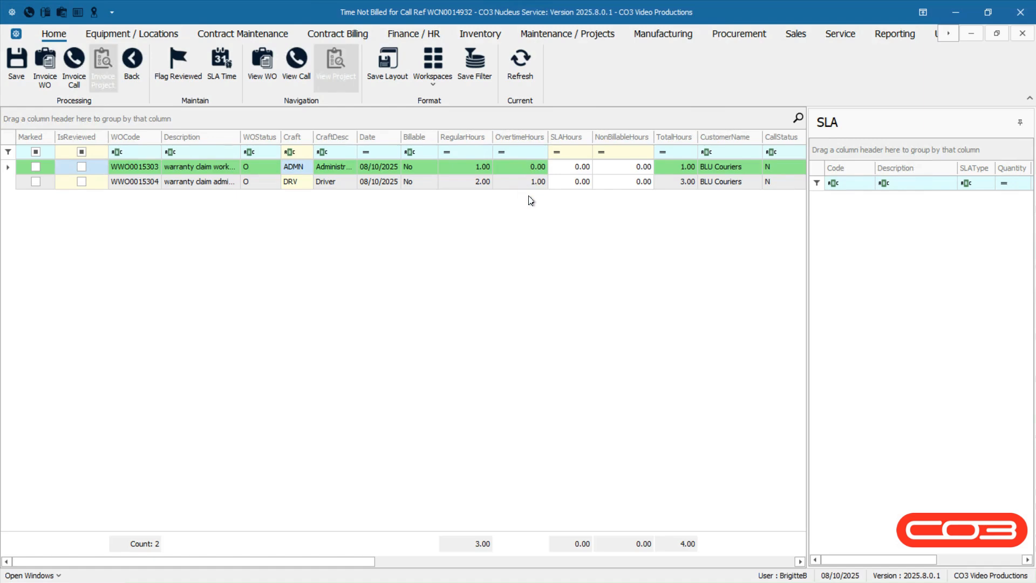
key("Down")
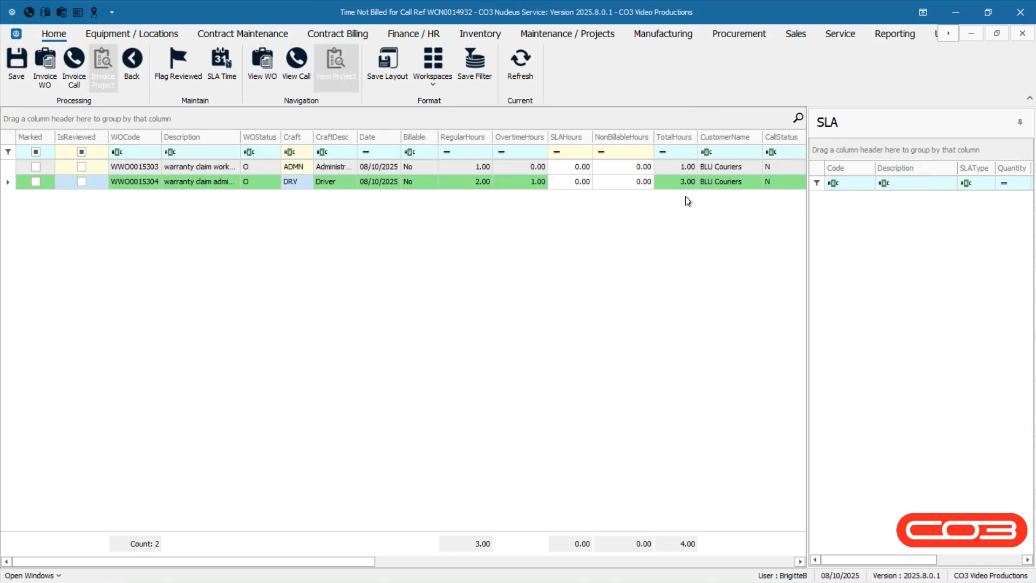
left_click(425, 183)
left_click(290, 120)
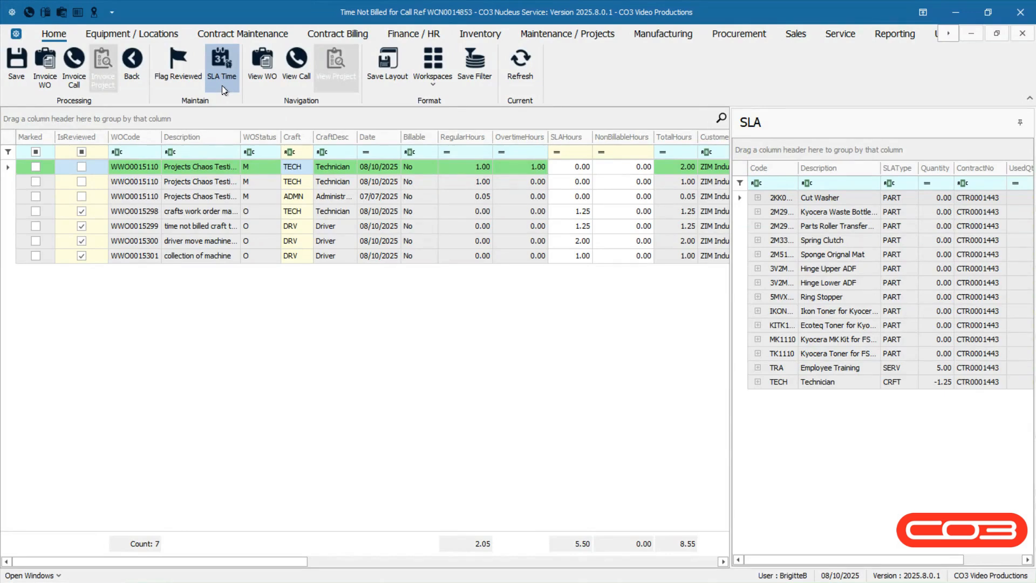
Step: Move the regular hours of the first four time lines to SLA time, including the crafts work order line
left_click(11, 182, "ctrl")
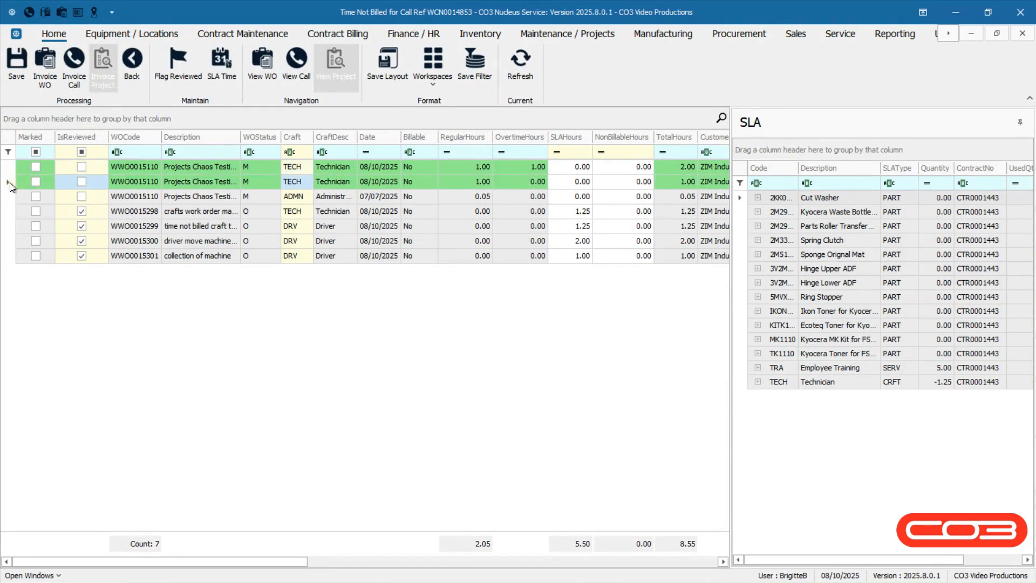
left_click(10, 199, "ctrl")
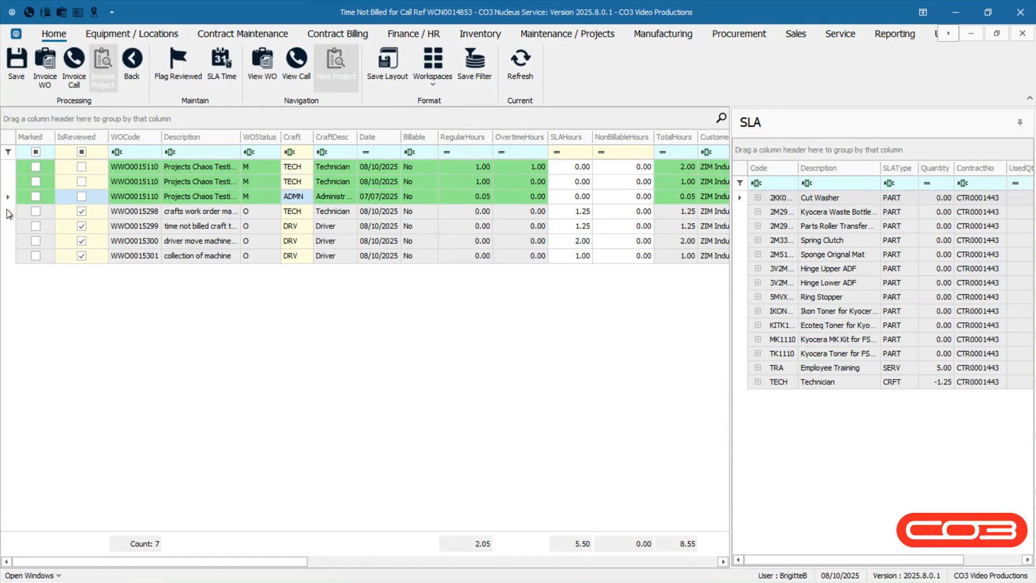
left_click(8, 212, "ctrl")
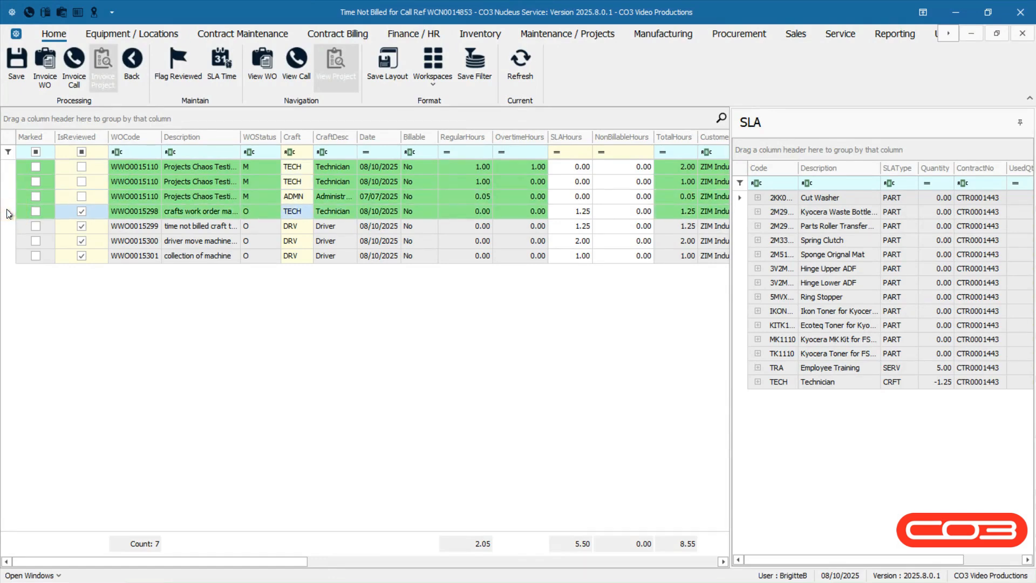
left_click(224, 93)
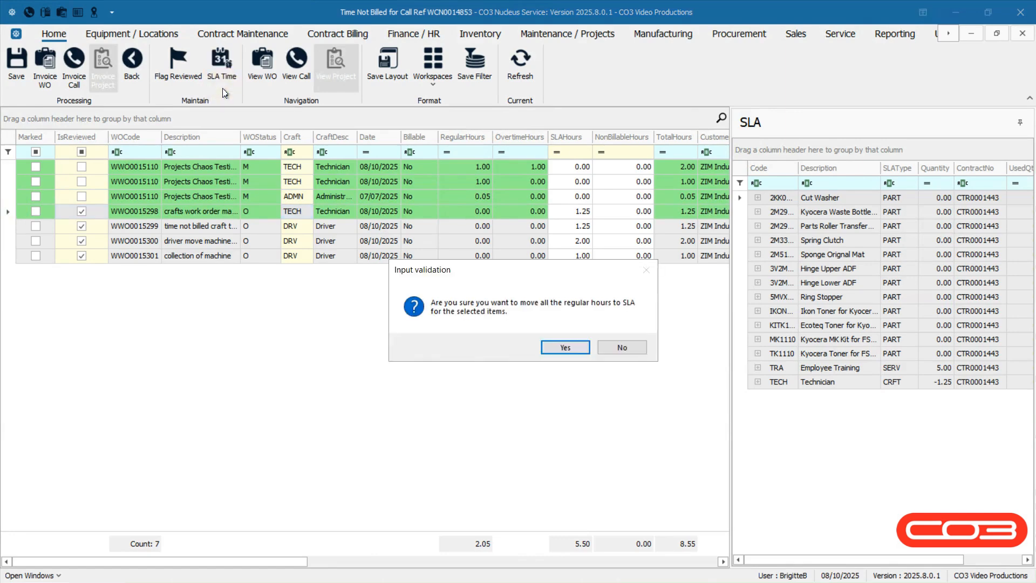
left_click(552, 350)
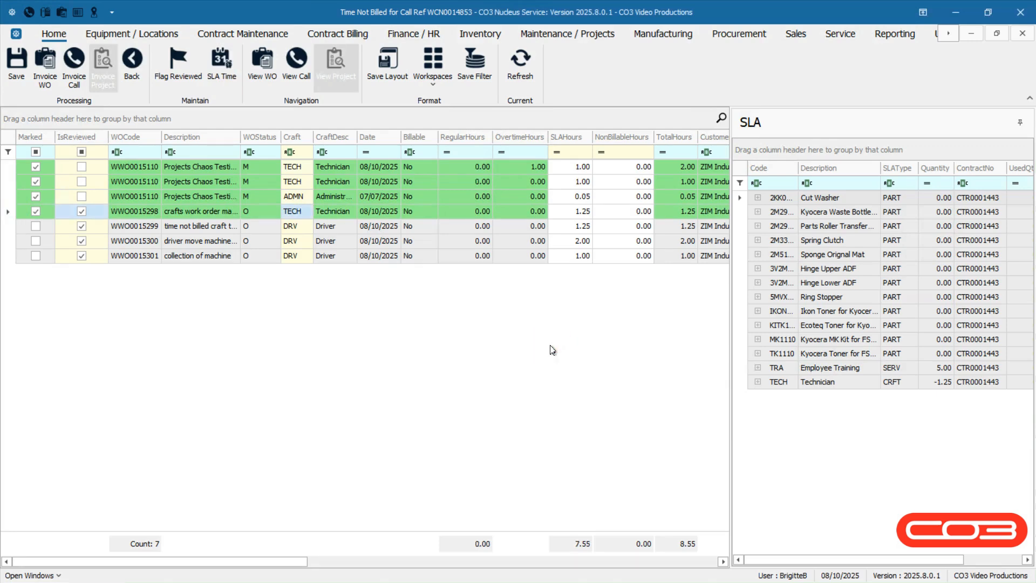
left_click(569, 122)
Step: Mark the first time line as reviewed, and flag the first four lines together as reviewed
left_click(81, 166)
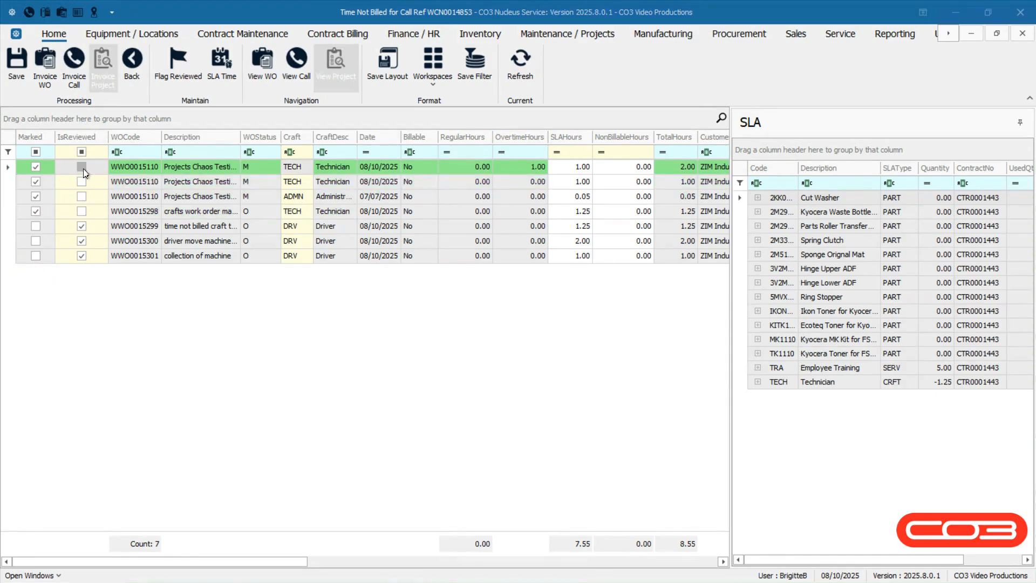
left_click(83, 172)
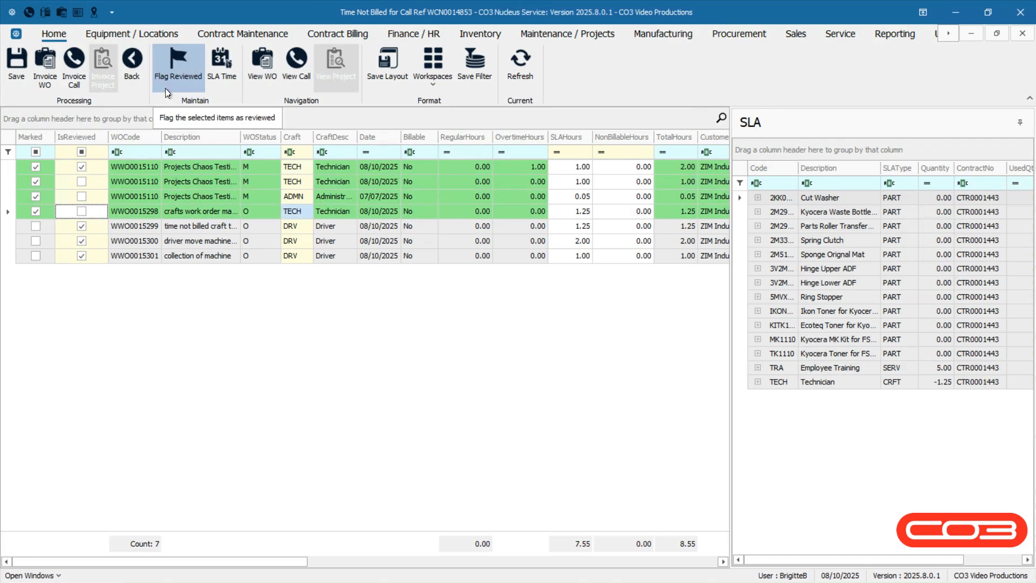
left_click(167, 90)
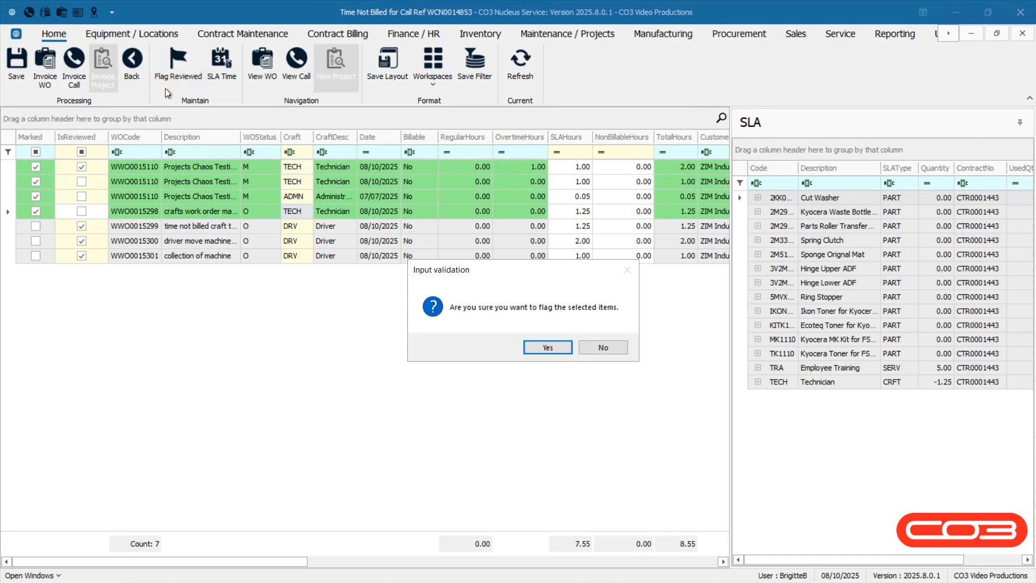
left_click(547, 348)
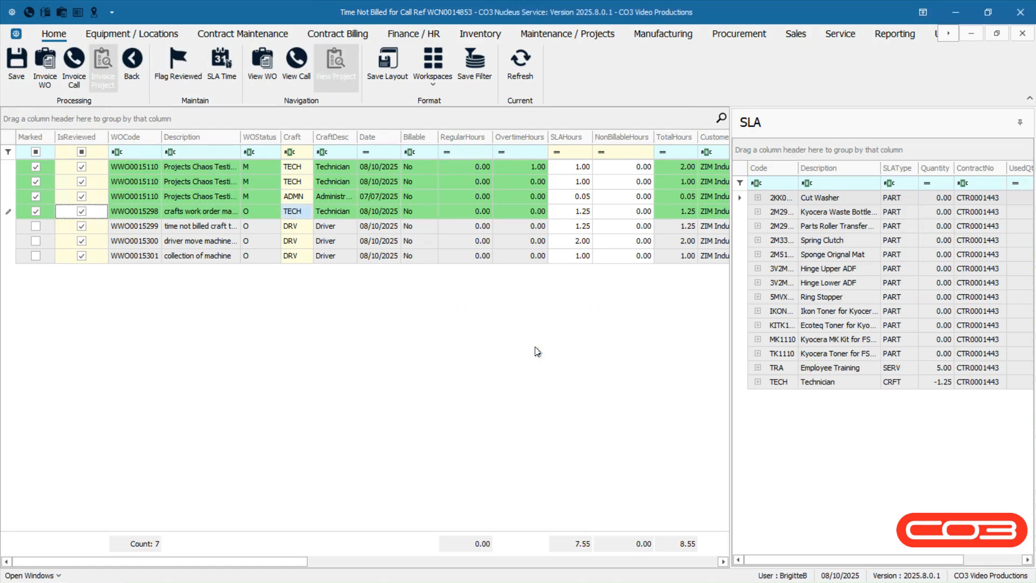
Step: Save the time review changes for the marked lines and close the resulting message
left_click(66, 282)
left_click(18, 81)
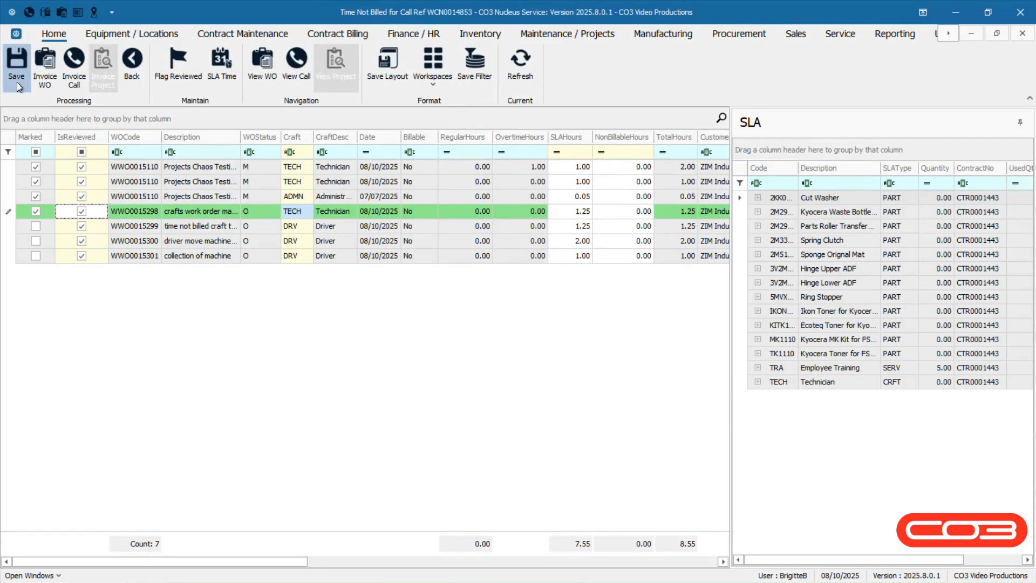
left_click(18, 82)
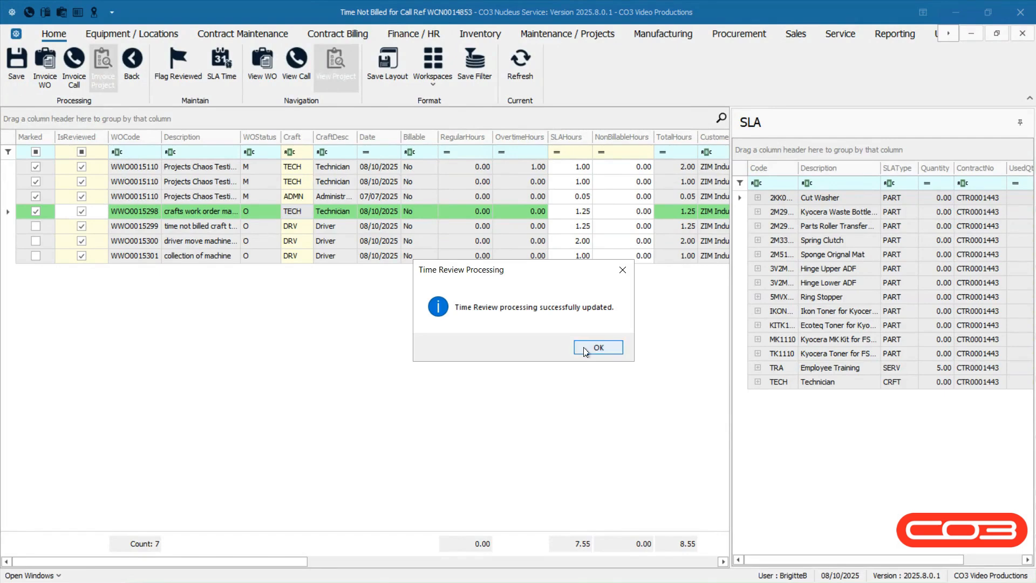
left_click(586, 350)
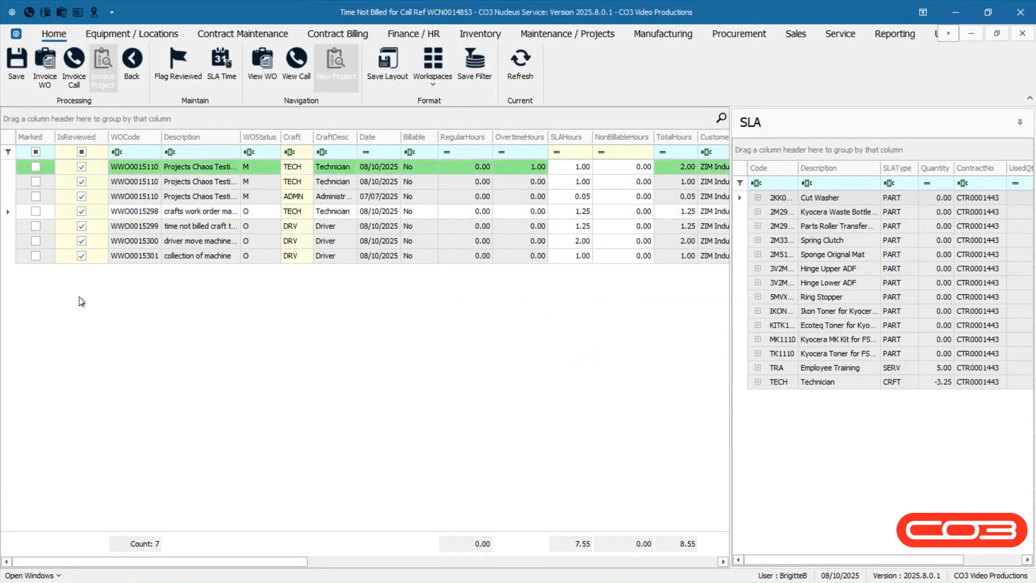